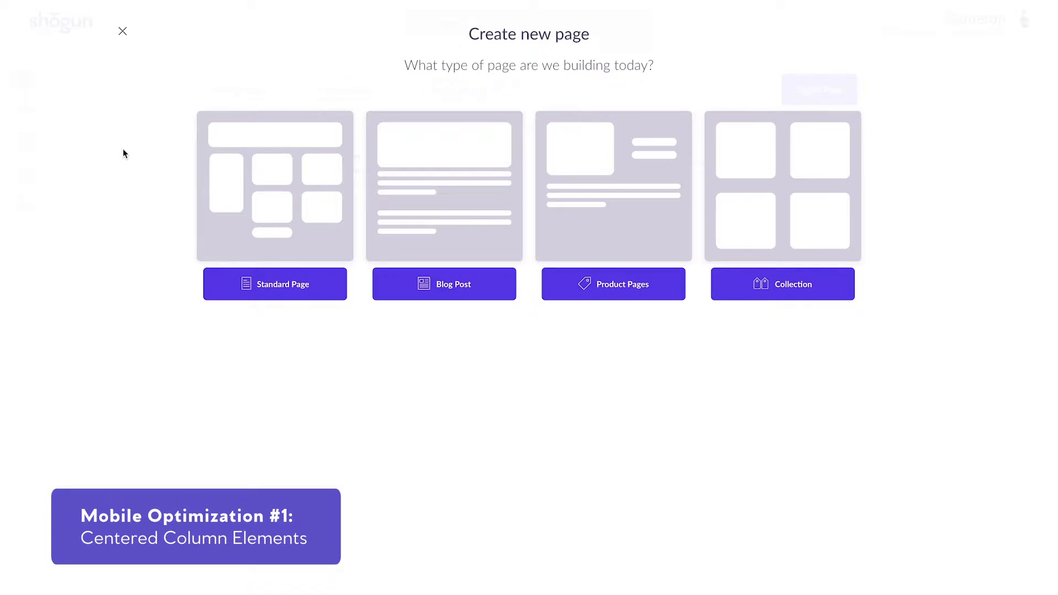
# Create a new standard page that starts from a blank page
pyautogui.click(343, 220)
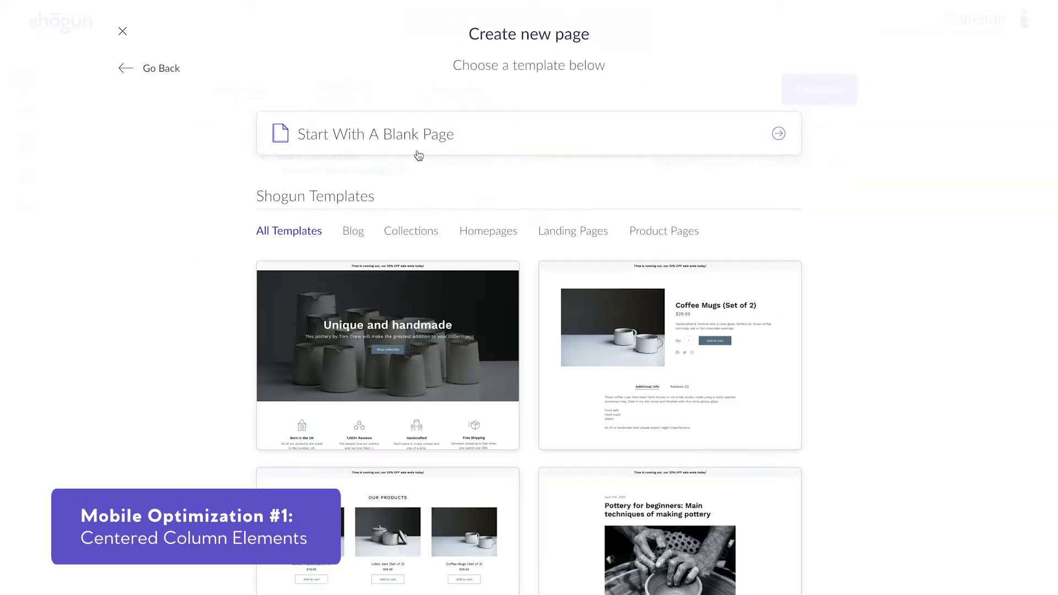
pyautogui.click(418, 155)
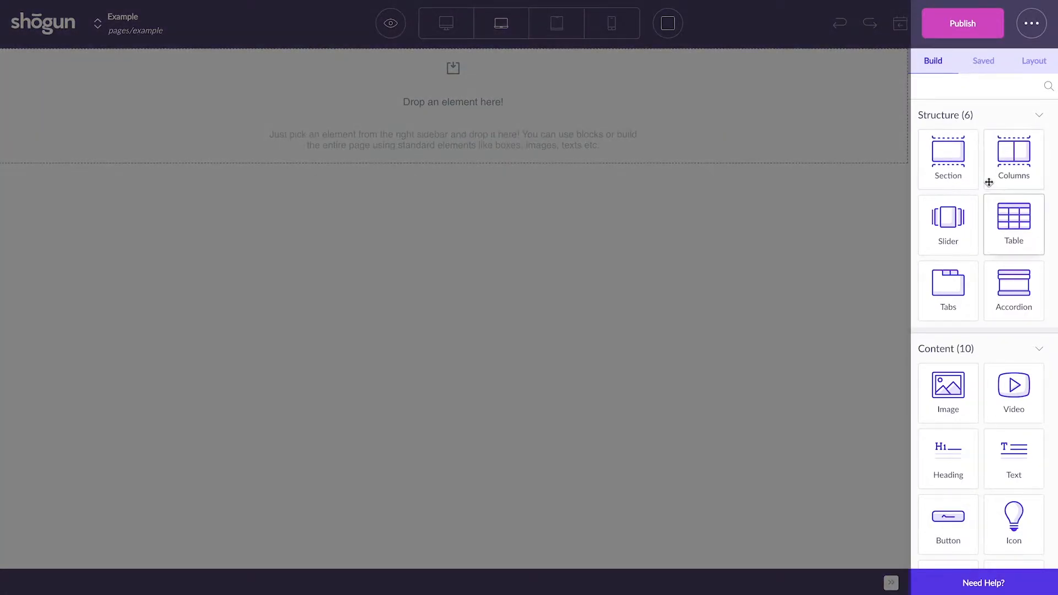
# Add a Columns element to the empty page and set its number of columns to 3
pyautogui.moveTo(997, 183); pyautogui.dragTo(753, 143)
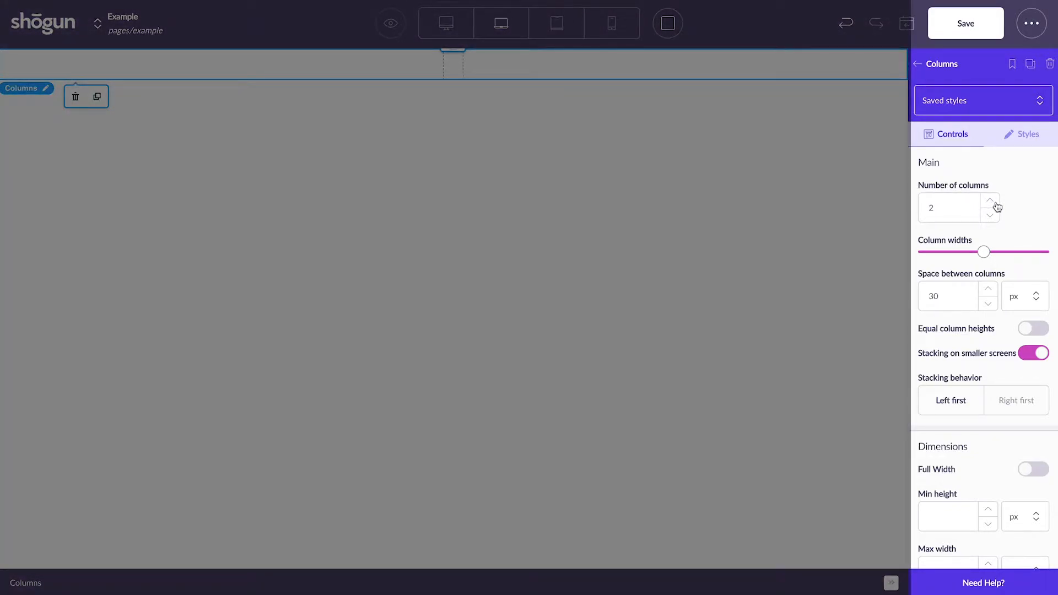
pyautogui.click(991, 202)
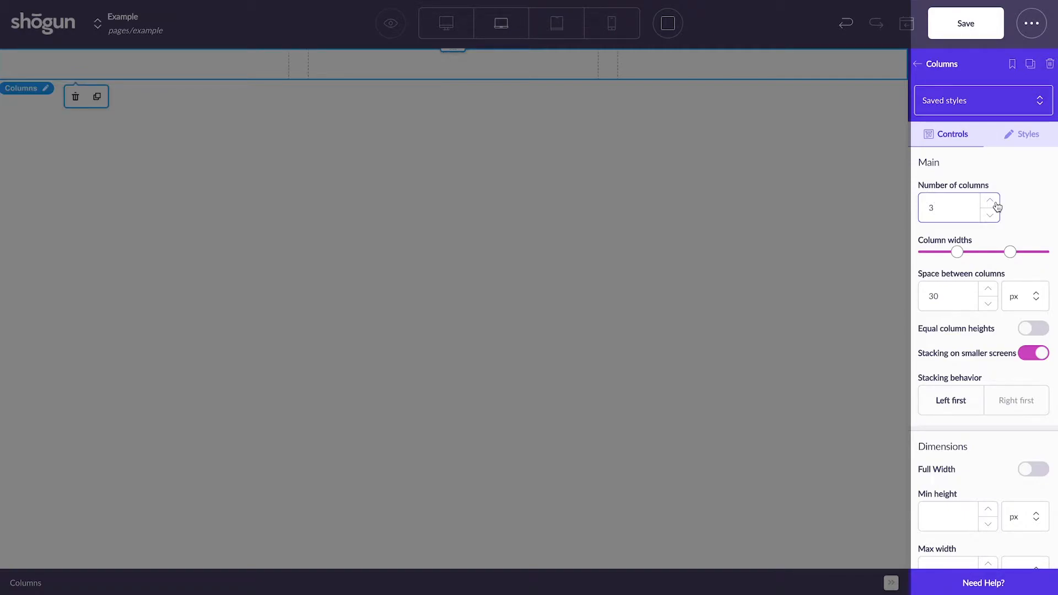
pyautogui.click(919, 65)
# Place a Heading, a Text element and a Button stacked in the middle column
pyautogui.scroll(-1, 959, 264)
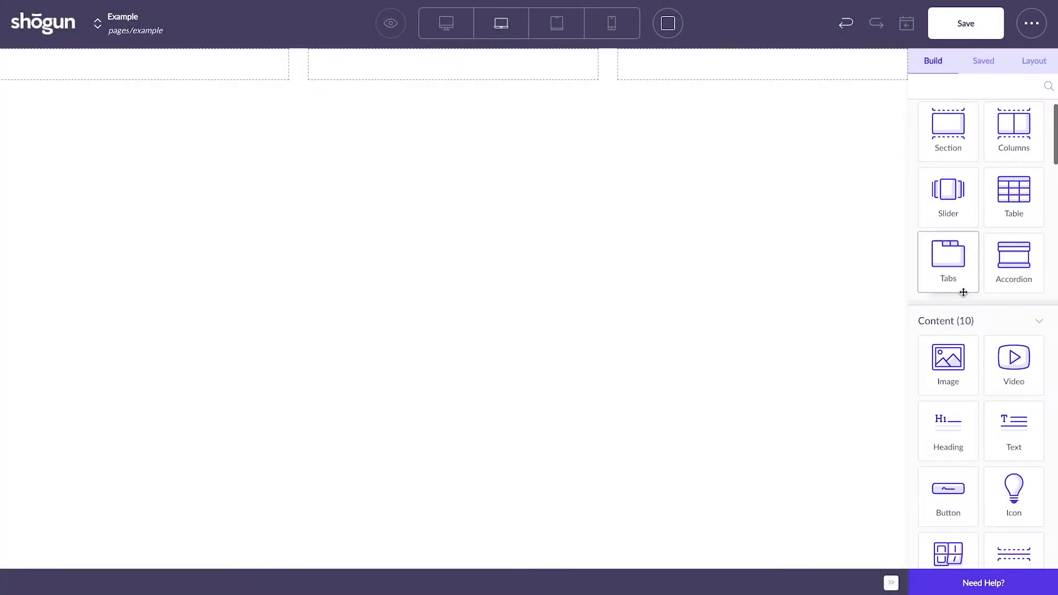
pyautogui.moveTo(960, 421); pyautogui.dragTo(520, 66)
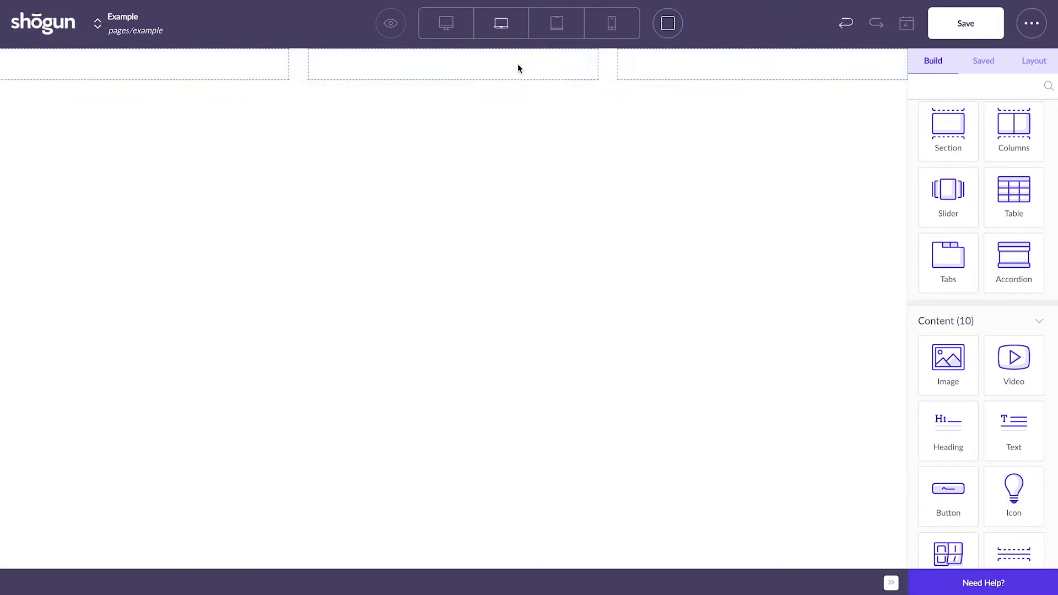
pyautogui.click(916, 65)
pyautogui.moveTo(1013, 427); pyautogui.dragTo(447, 80)
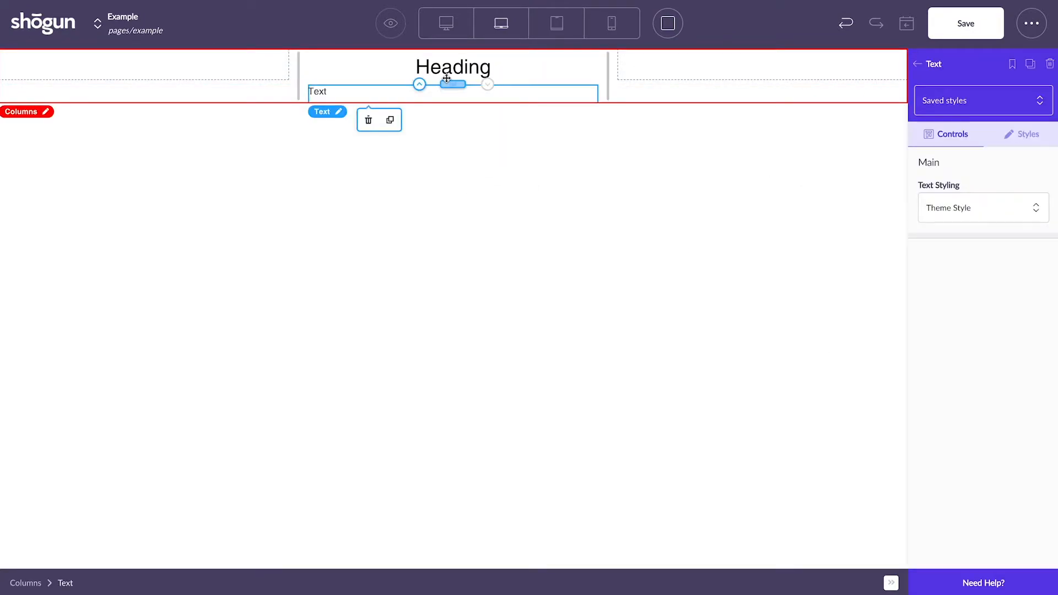
pyautogui.click(918, 65)
pyautogui.moveTo(969, 472); pyautogui.dragTo(466, 96)
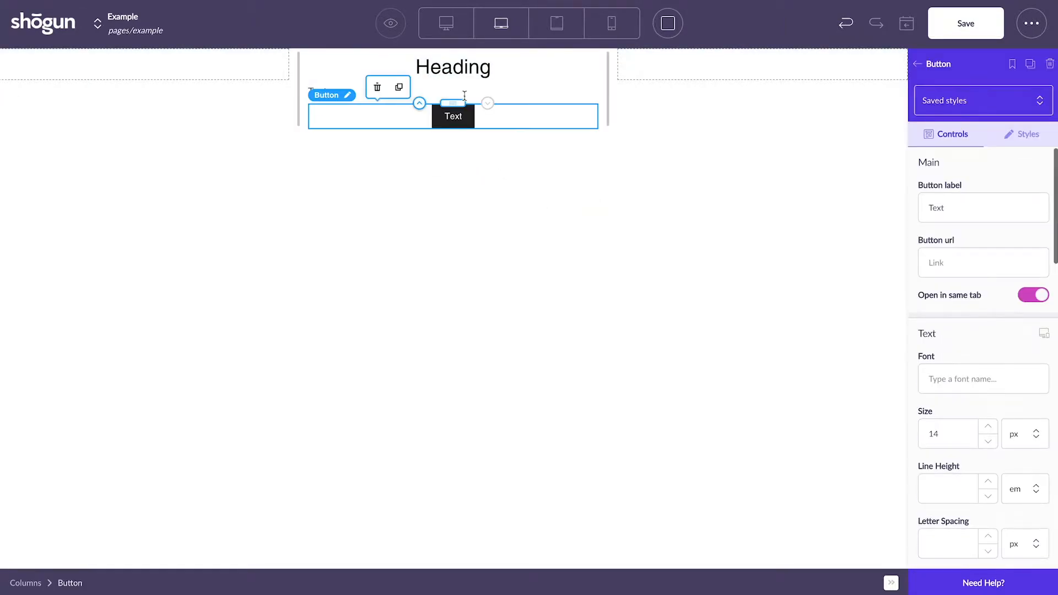
# Preview the three-column layout in tablet and mobile views
pyautogui.click(552, 30)
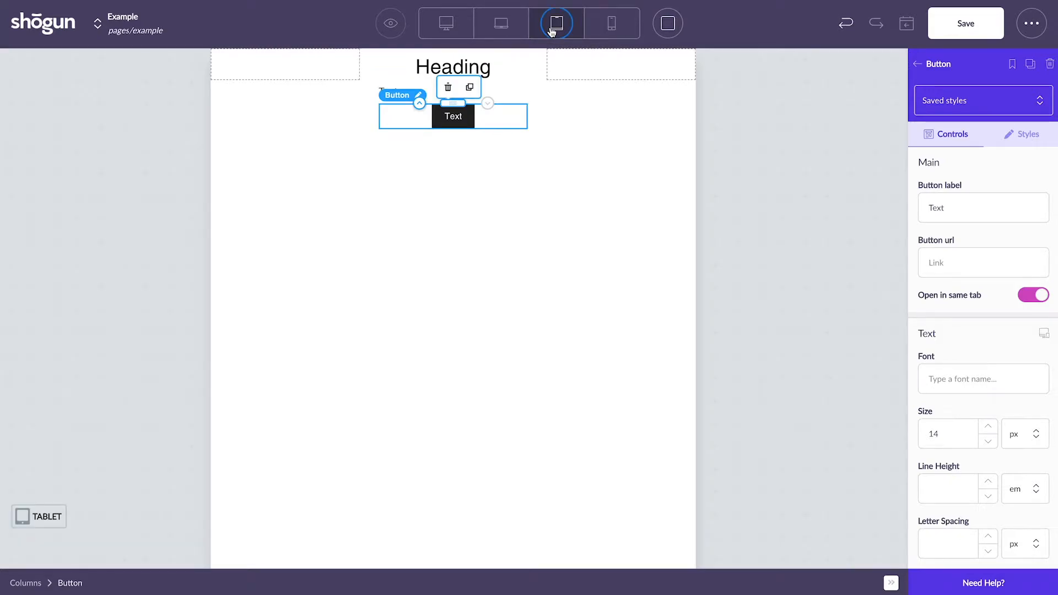
pyautogui.click(616, 26)
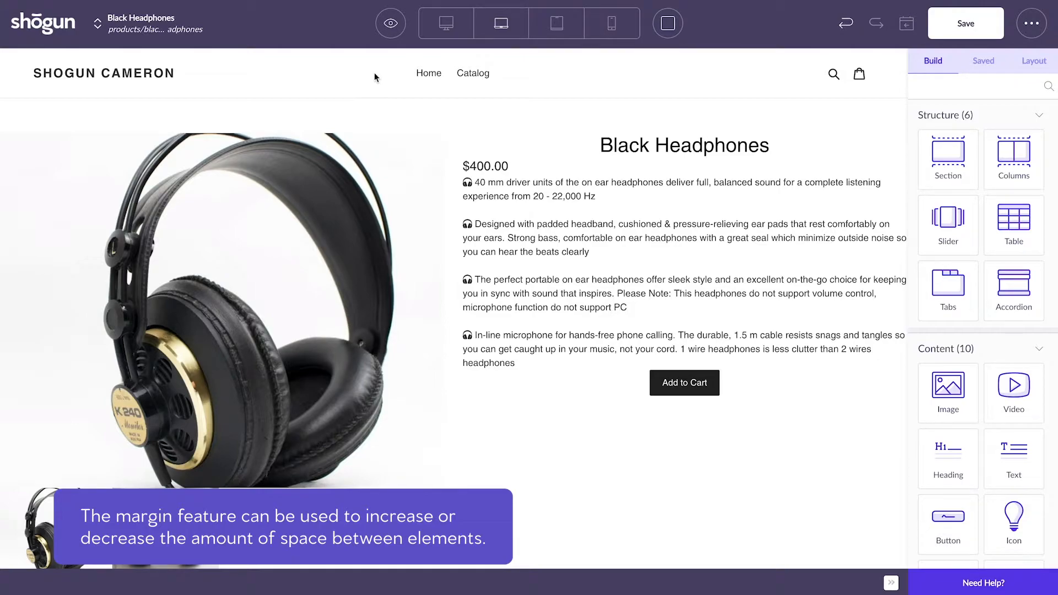
# Examine the margin settings in the styles of the Black Headphones product title
pyautogui.click(666, 145)
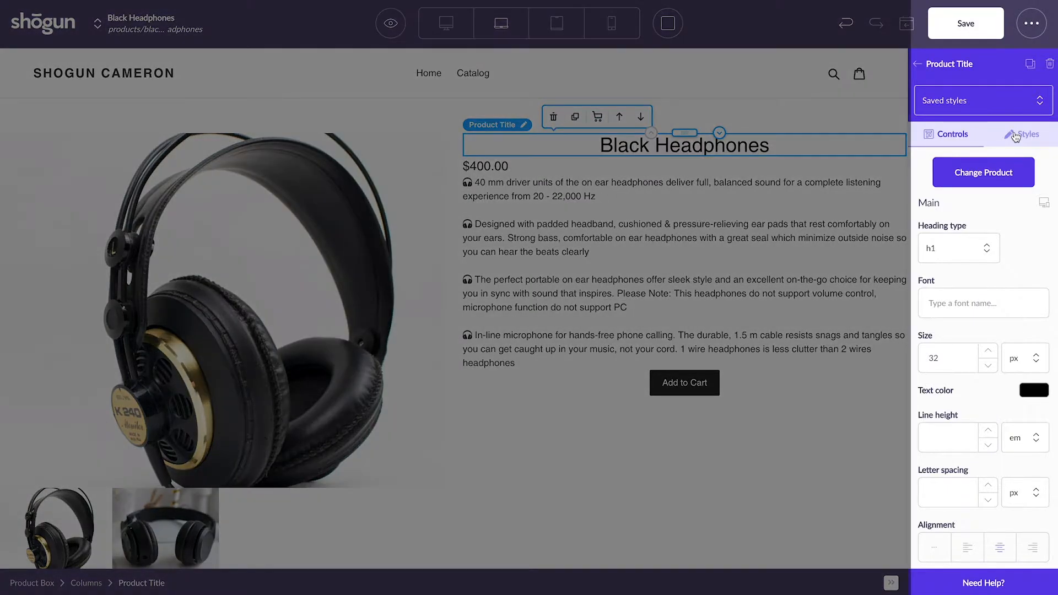
pyautogui.click(1020, 136)
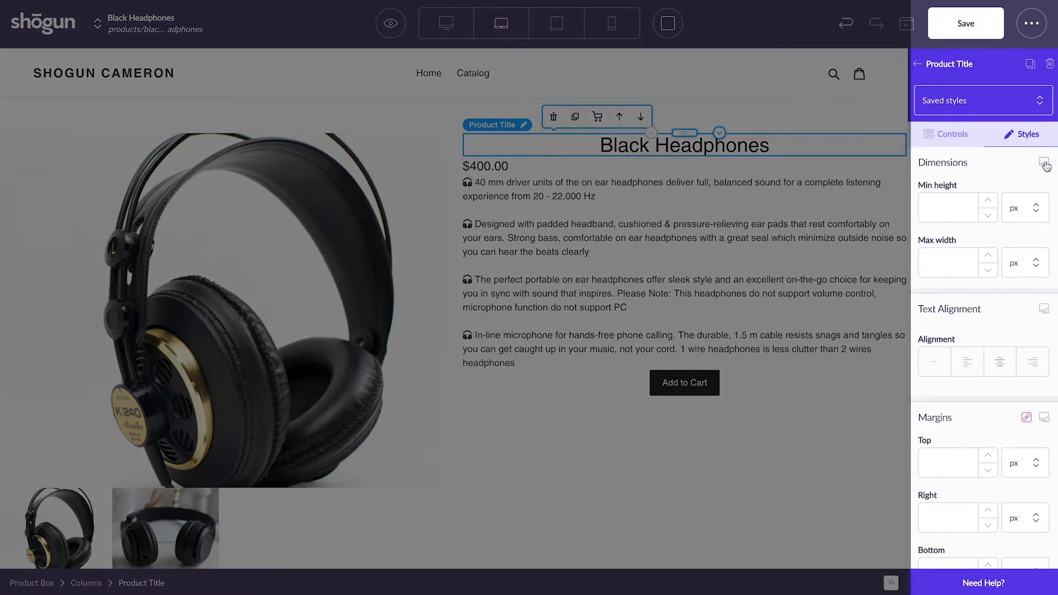
pyautogui.scroll(-2, 984, 320)
pyautogui.scroll(-1, 984, 321)
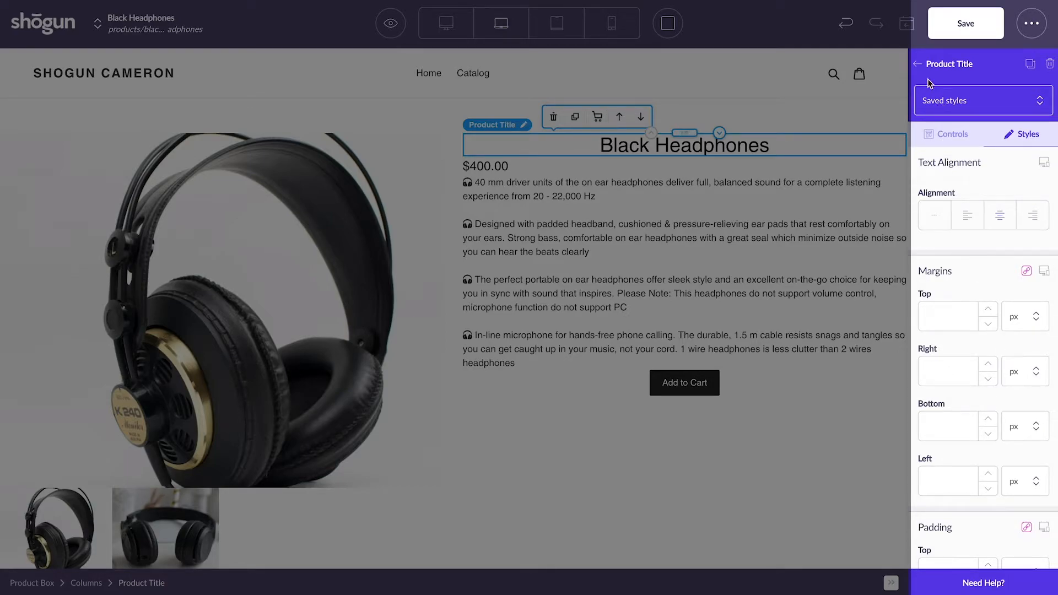
# Set the left and right margins of the Product Box to 250 px using linked margins
pyautogui.click(918, 64)
pyautogui.click(1039, 65)
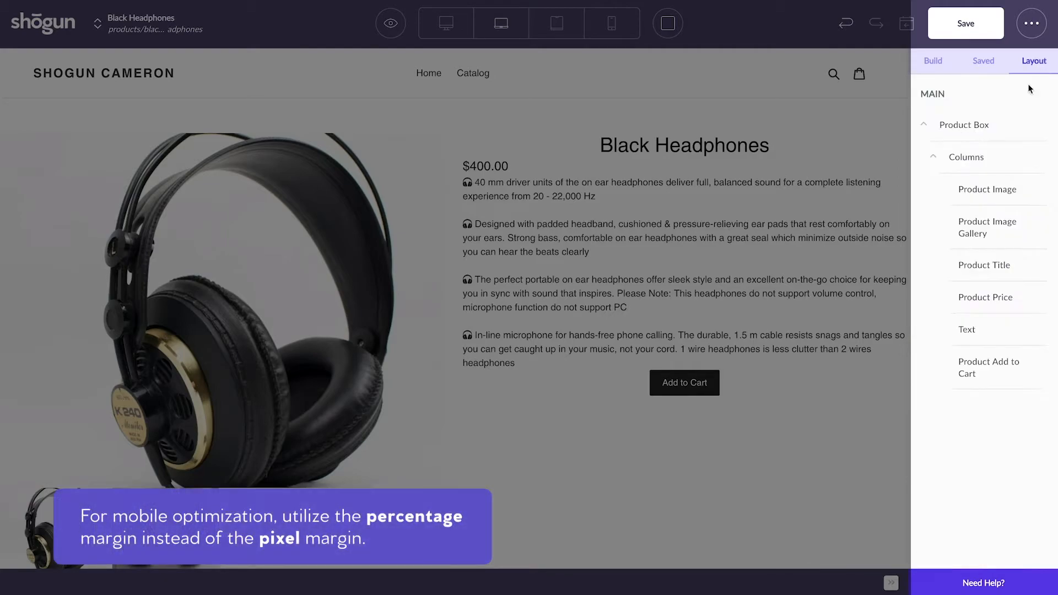
pyautogui.click(985, 126)
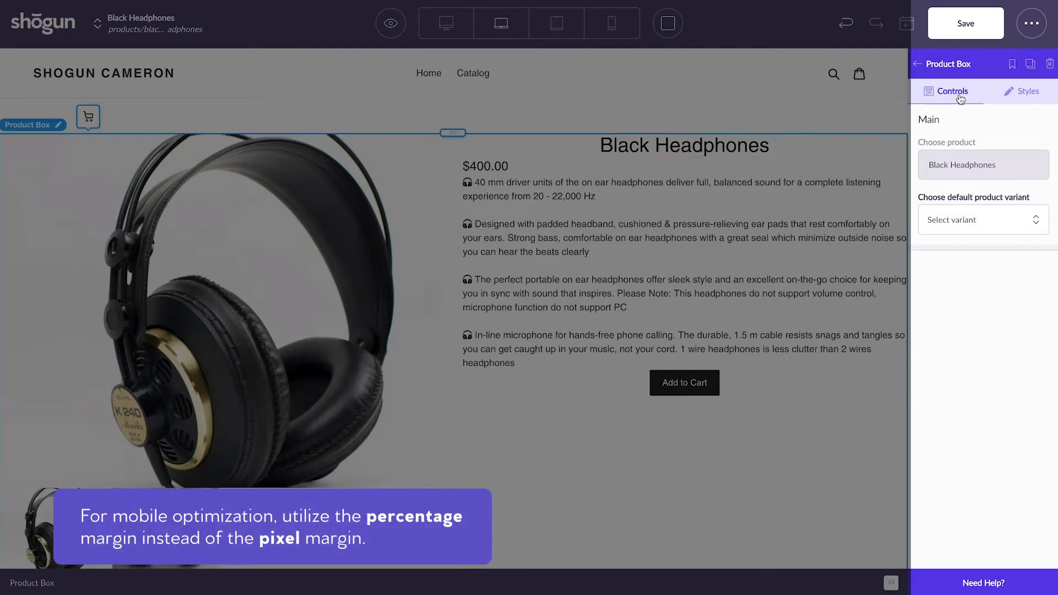
pyautogui.click(1004, 95)
pyautogui.scroll(-3, 926, 362)
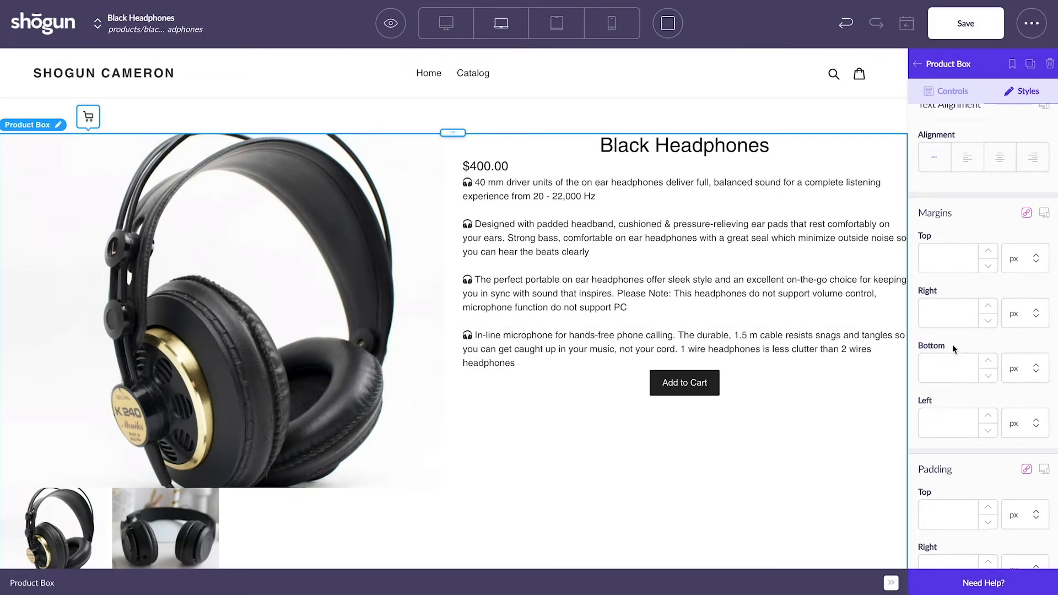
pyautogui.click(953, 321)
pyautogui.write('250')
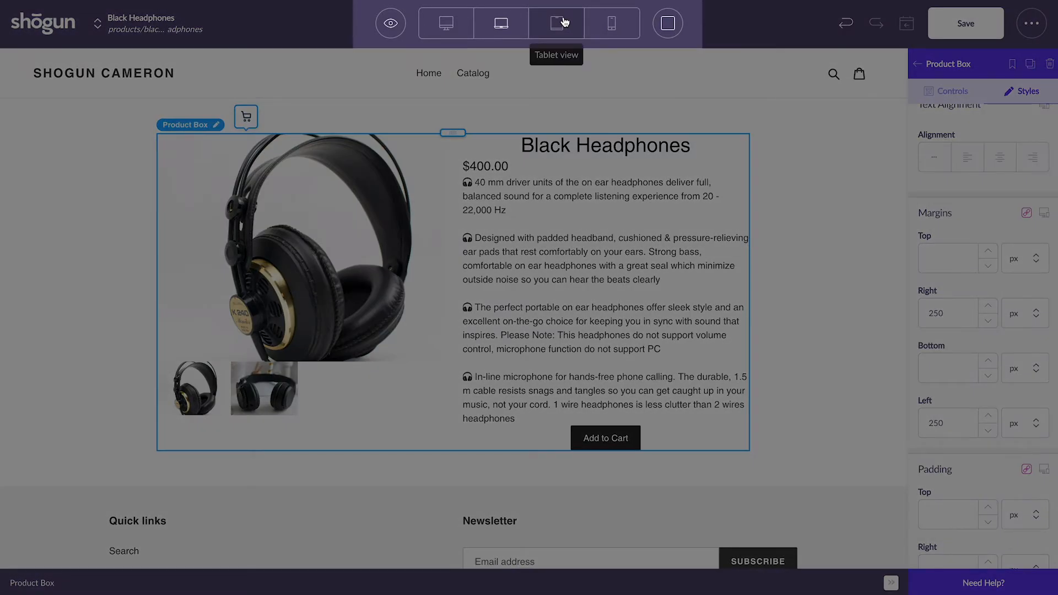
# Check the product page with pixel margins in tablet and mobile views, and return to desktop view
pyautogui.click(564, 21)
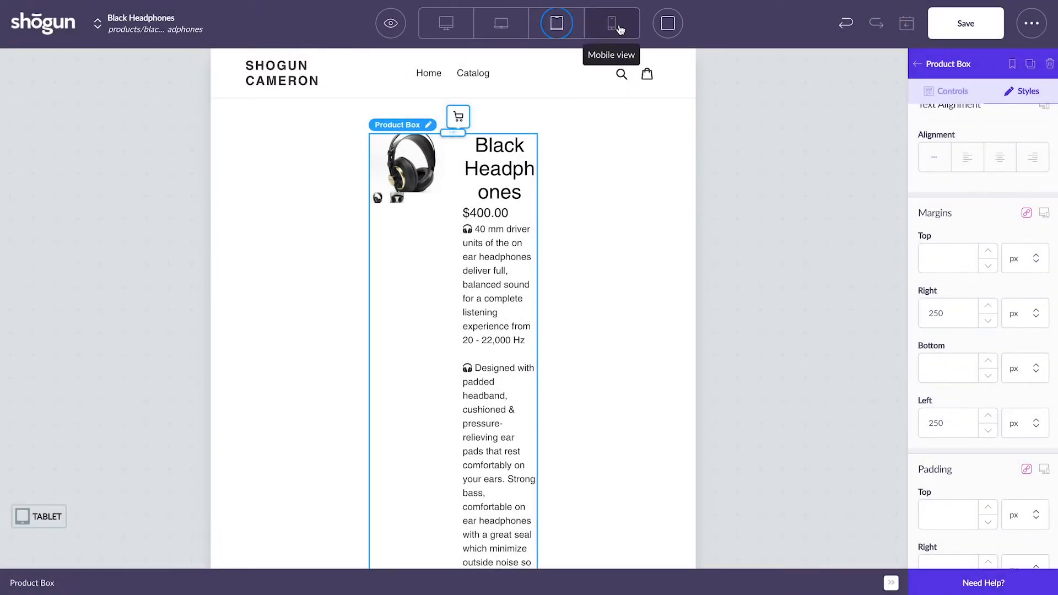
pyautogui.click(619, 29)
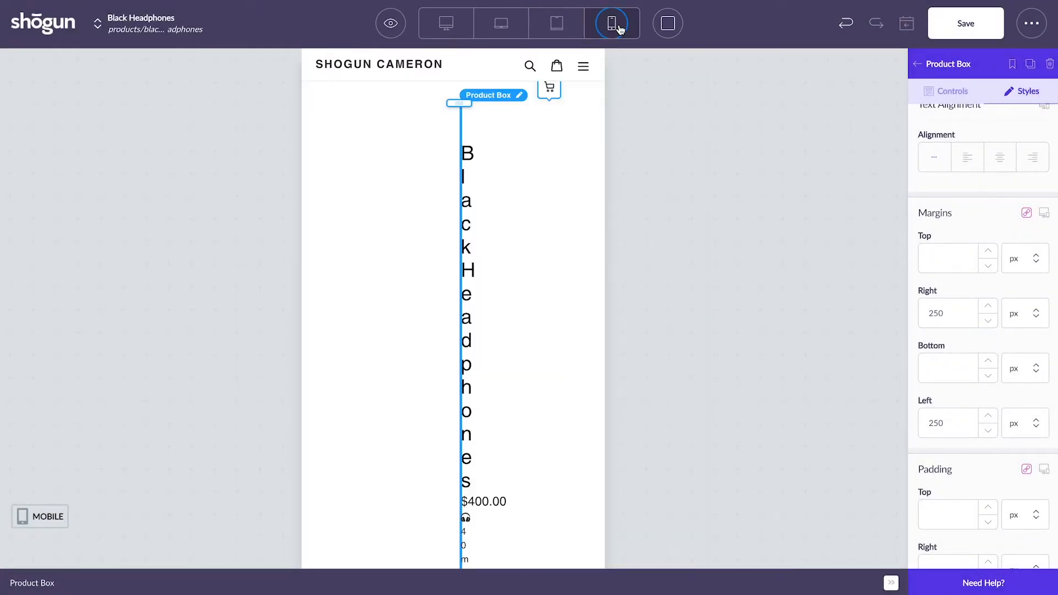
pyautogui.scroll(-15, 555, 252)
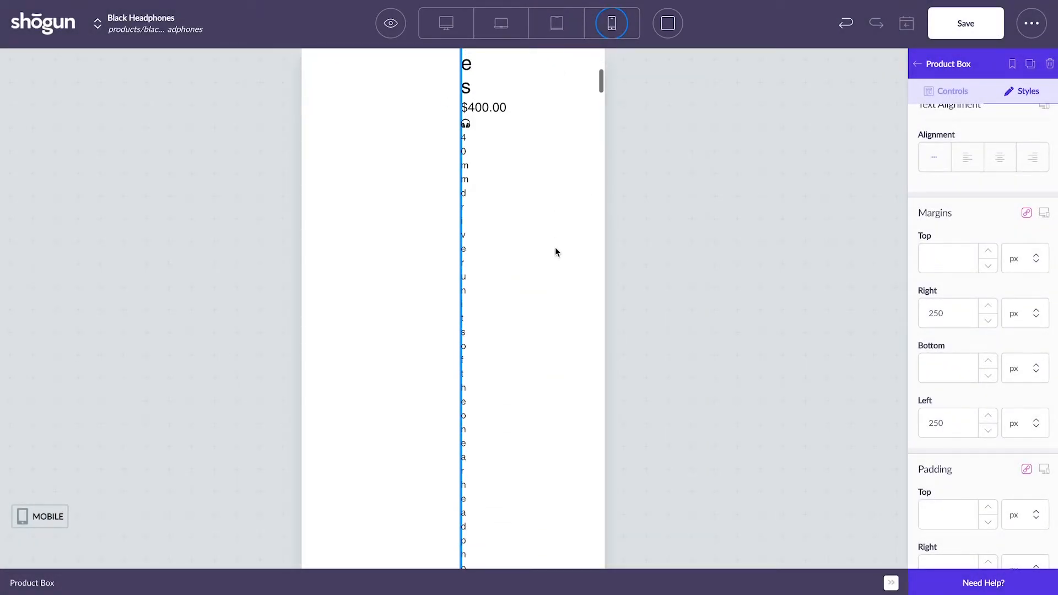
pyautogui.scroll(15, 554, 246)
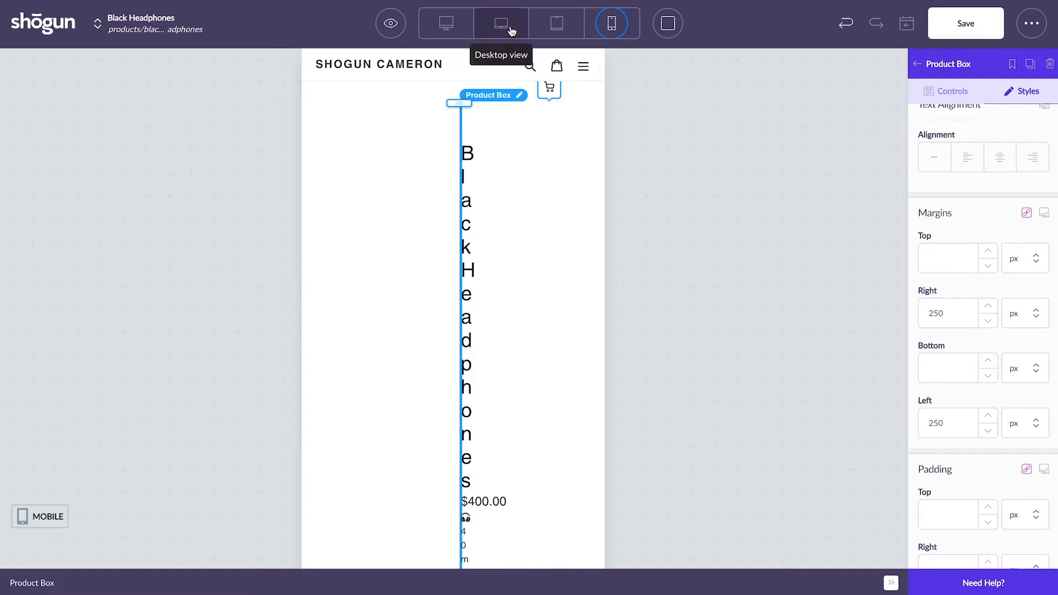
pyautogui.click(510, 28)
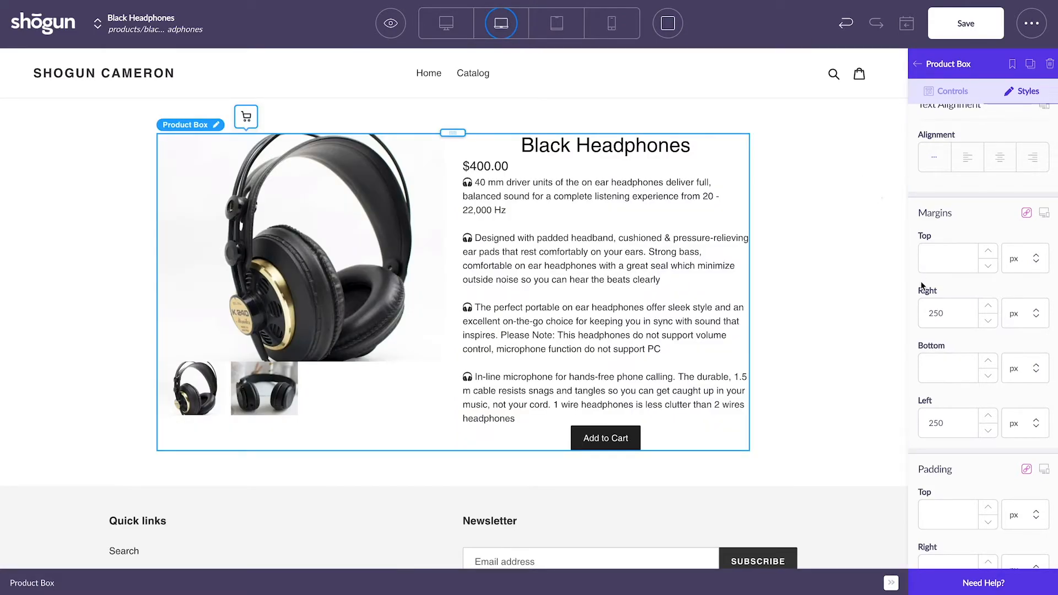
# Change the Product Box's linked left and right margins to 10 with the unit set to %
pyautogui.click(949, 317)
pyautogui.doubleClick(936, 312)
pyautogui.press('BackSpace')
pyautogui.click(1023, 312)
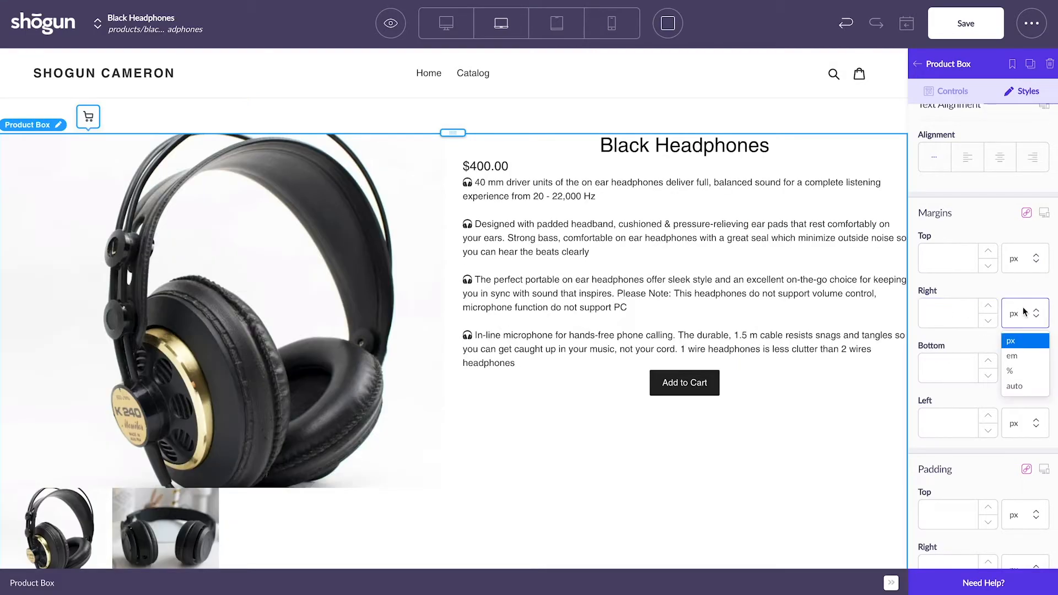
pyautogui.click(1010, 371)
pyautogui.click(957, 325)
pyautogui.write('10')
pyautogui.click(872, 320)
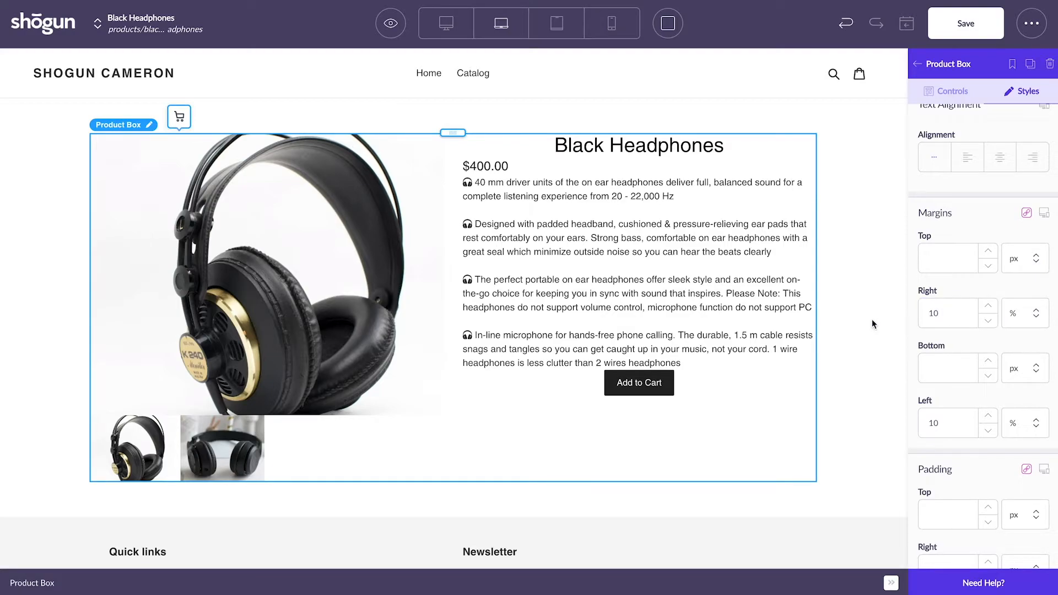
# Check the product page with percentage margins in tablet and mobile views, and return to desktop view
pyautogui.click(542, 29)
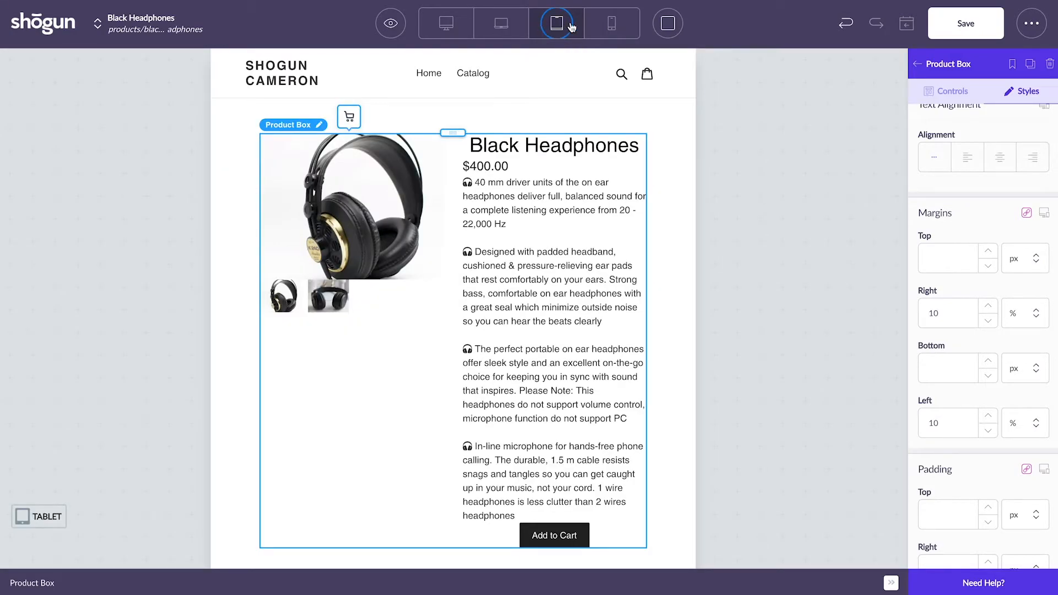
pyautogui.click(622, 25)
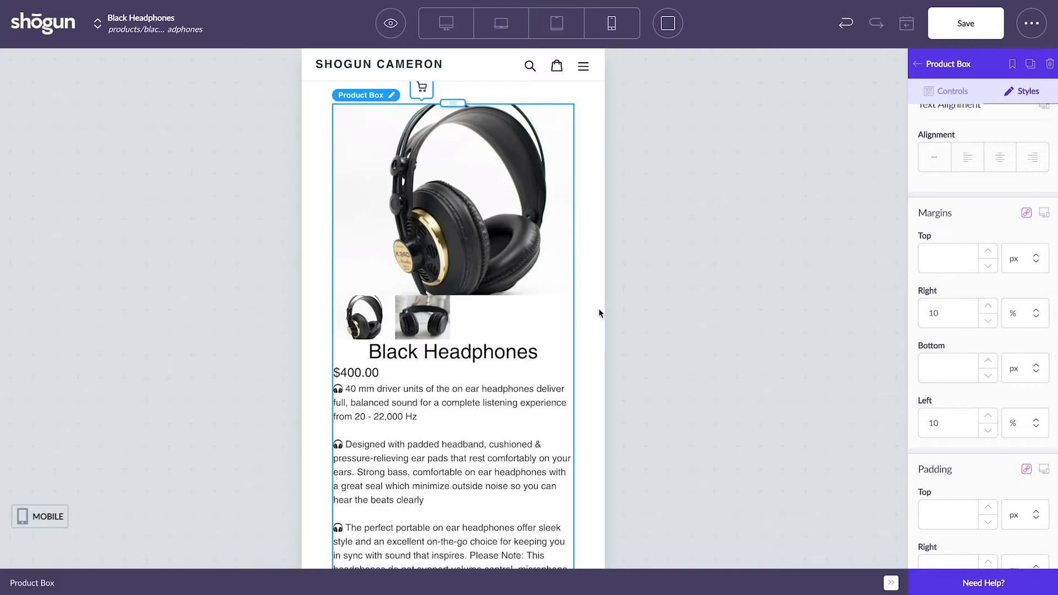
pyautogui.scroll(-3, 599, 313)
pyautogui.scroll(-2, 599, 313)
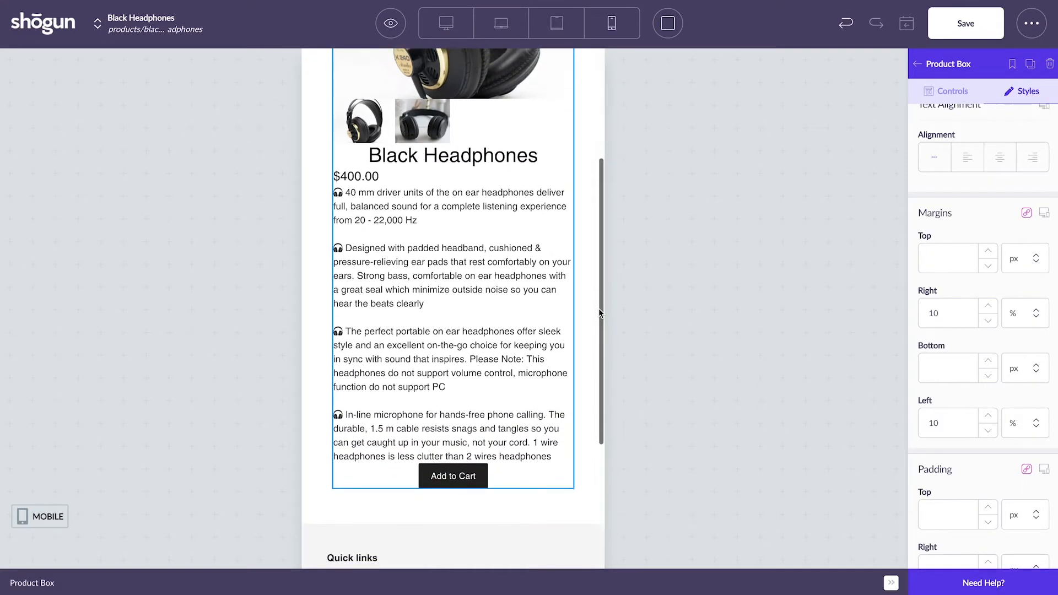
pyautogui.scroll(5, 598, 309)
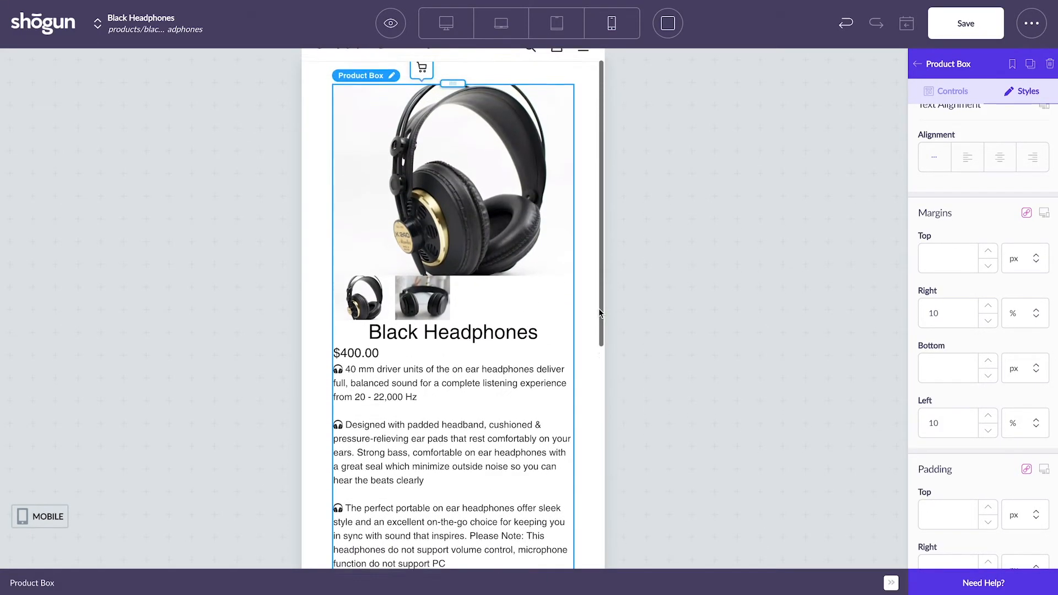
pyautogui.click(502, 23)
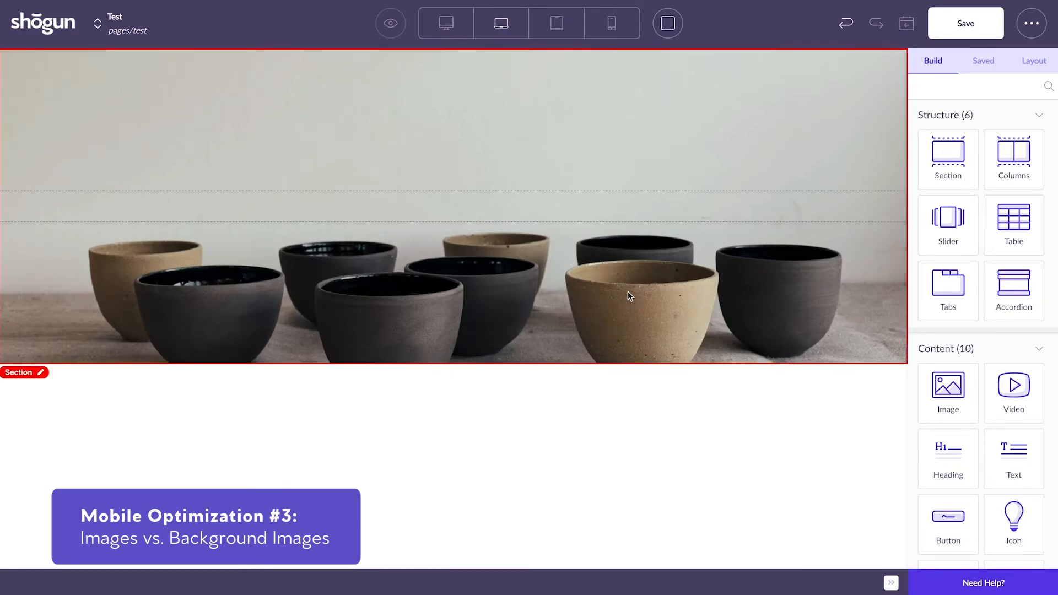
# Compare how the section's bowl background image is cropped in tablet, mobile and desktop views
pyautogui.click(552, 22)
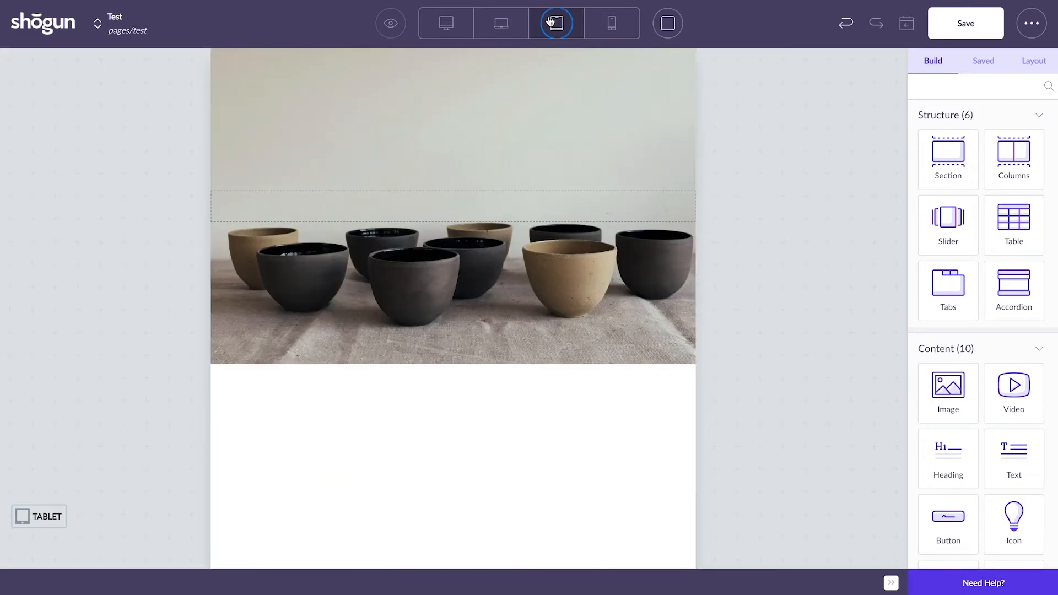
pyautogui.click(606, 25)
pyautogui.click(565, 27)
pyautogui.click(609, 25)
pyautogui.click(502, 25)
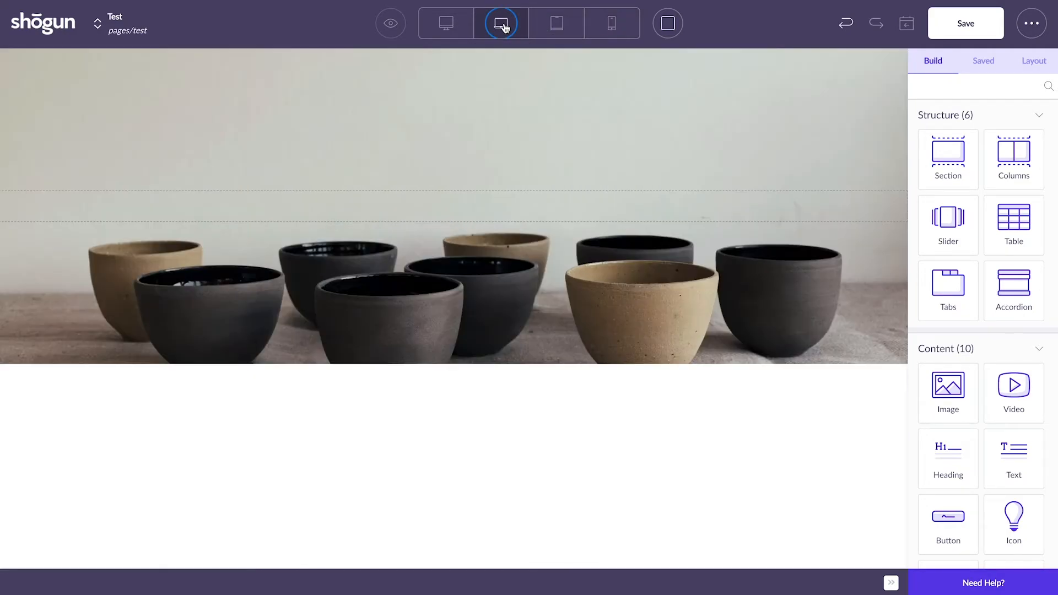
pyautogui.click(553, 25)
pyautogui.click(608, 28)
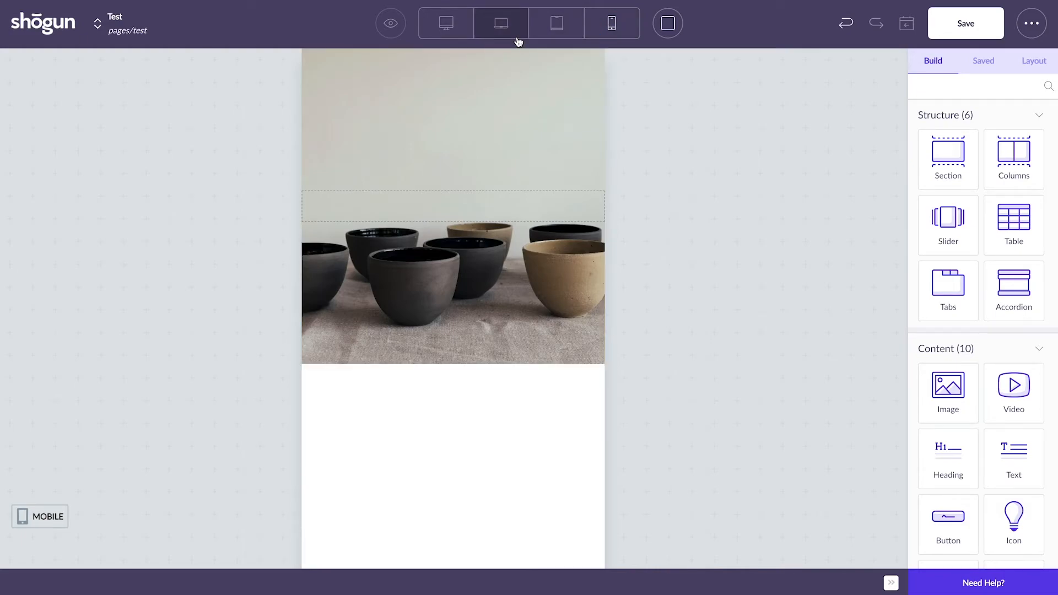
pyautogui.click(555, 22)
pyautogui.click(490, 21)
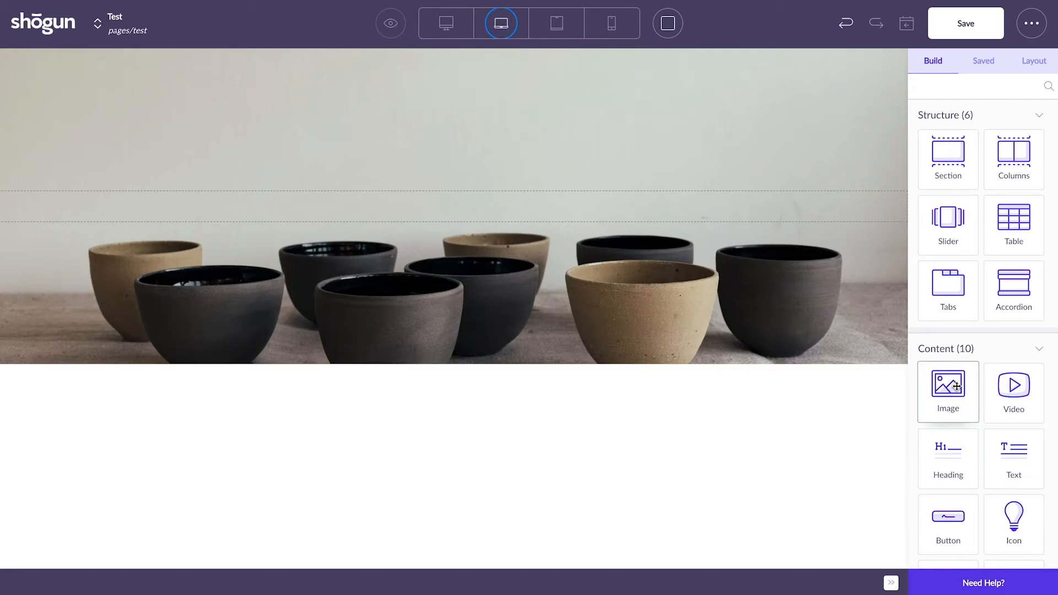
# Add an Image element below the bowl section and pick an image for it from the media library
pyautogui.moveTo(943, 379); pyautogui.dragTo(766, 409)
pyautogui.click(464, 445)
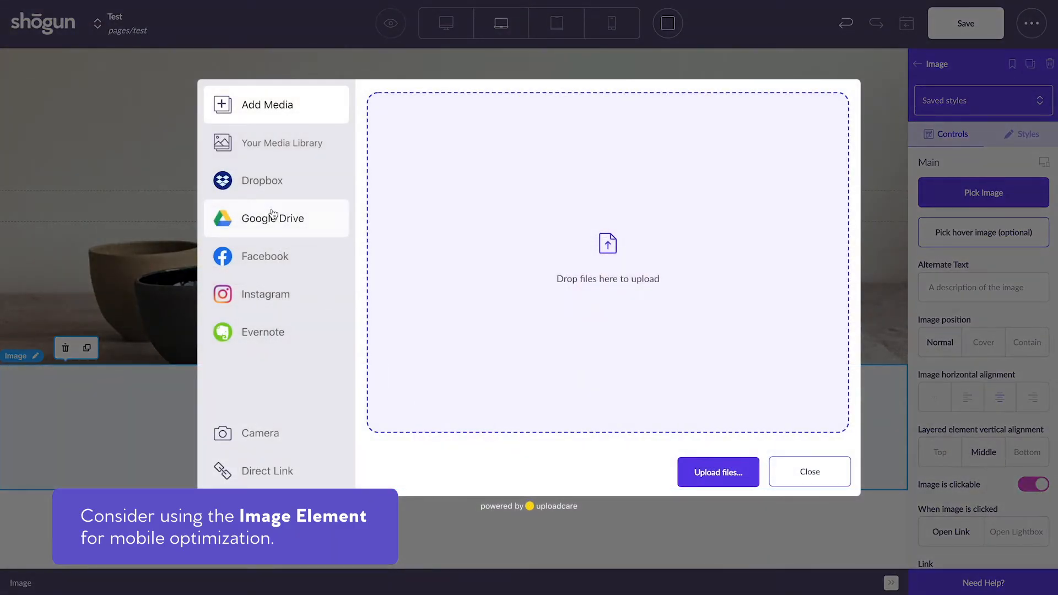
pyautogui.click(291, 152)
pyautogui.click(433, 126)
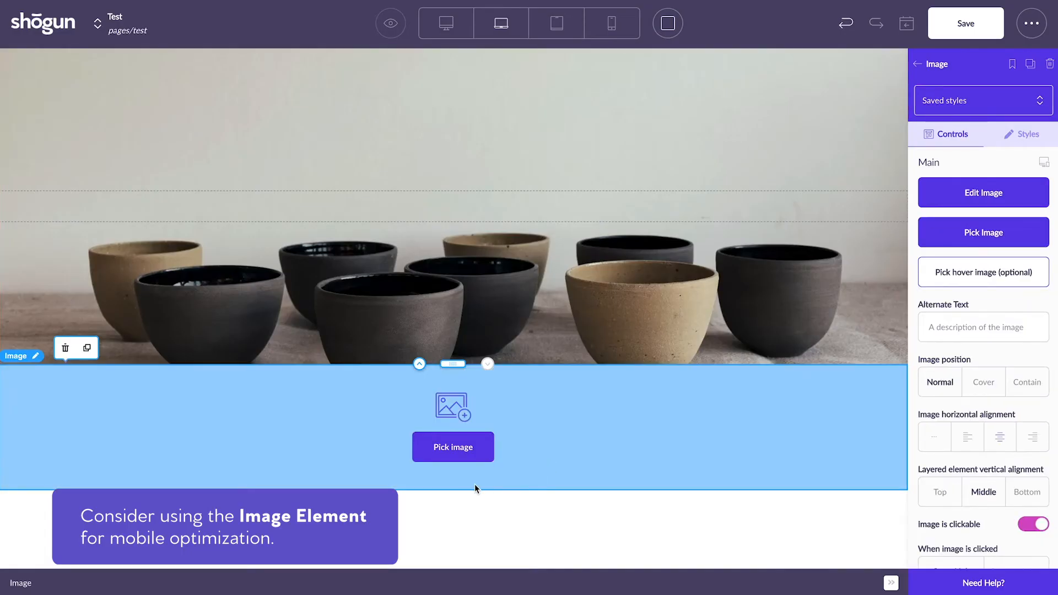
# Check how the new bowl Image element scales in tablet, mobile and desktop views
pyautogui.scroll(-5, 418, 390)
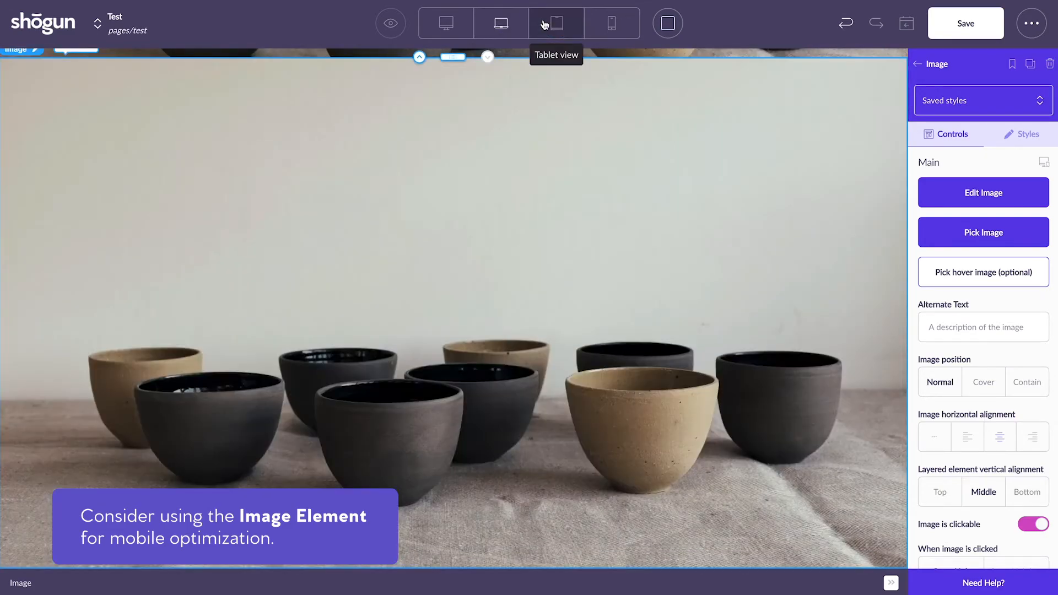
pyautogui.click(557, 23)
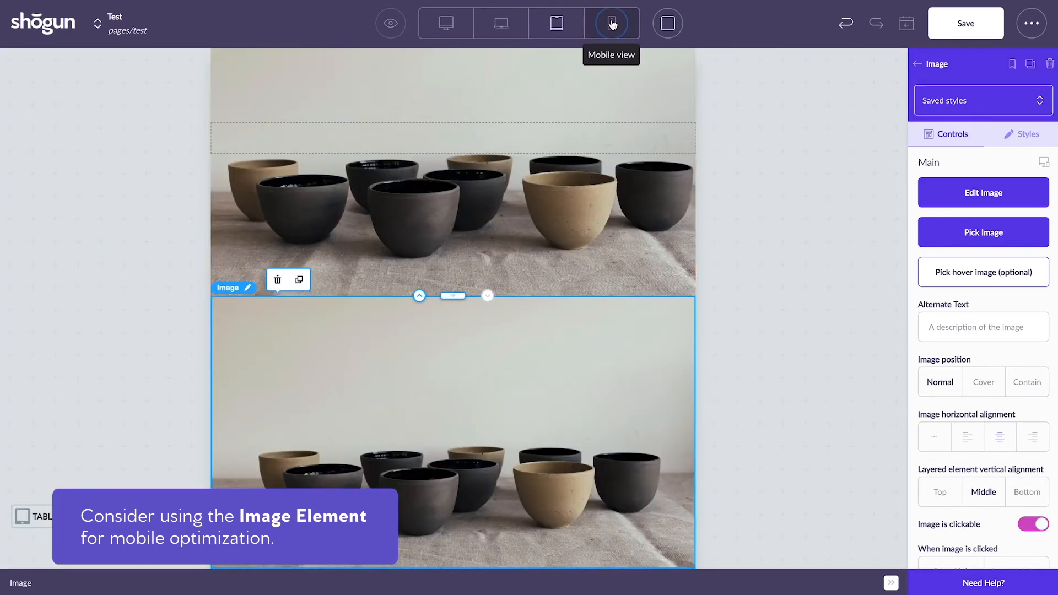
pyautogui.click(612, 23)
pyautogui.click(564, 26)
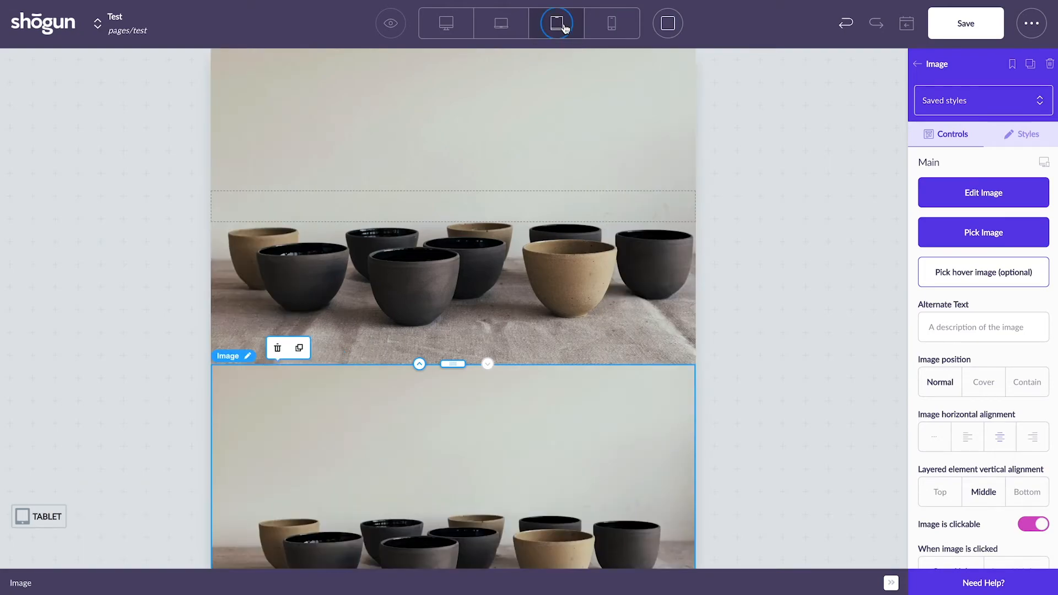
pyautogui.click(501, 23)
pyautogui.click(556, 25)
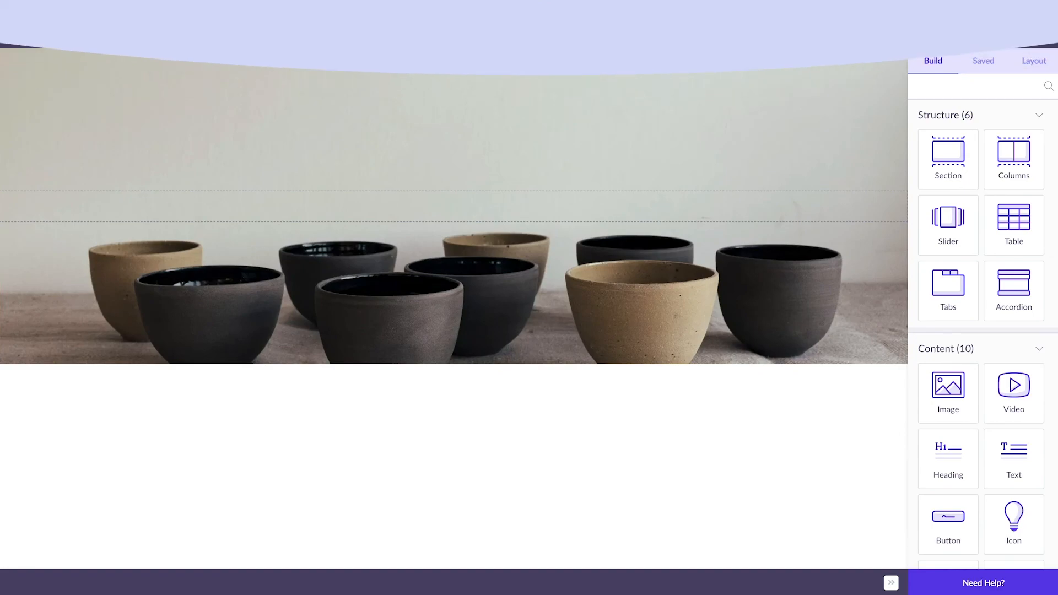
# Switch the page repeatedly between tablet, mobile and desktop views to review the bowl section's background image at each screen size
pyautogui.click(550, 22)
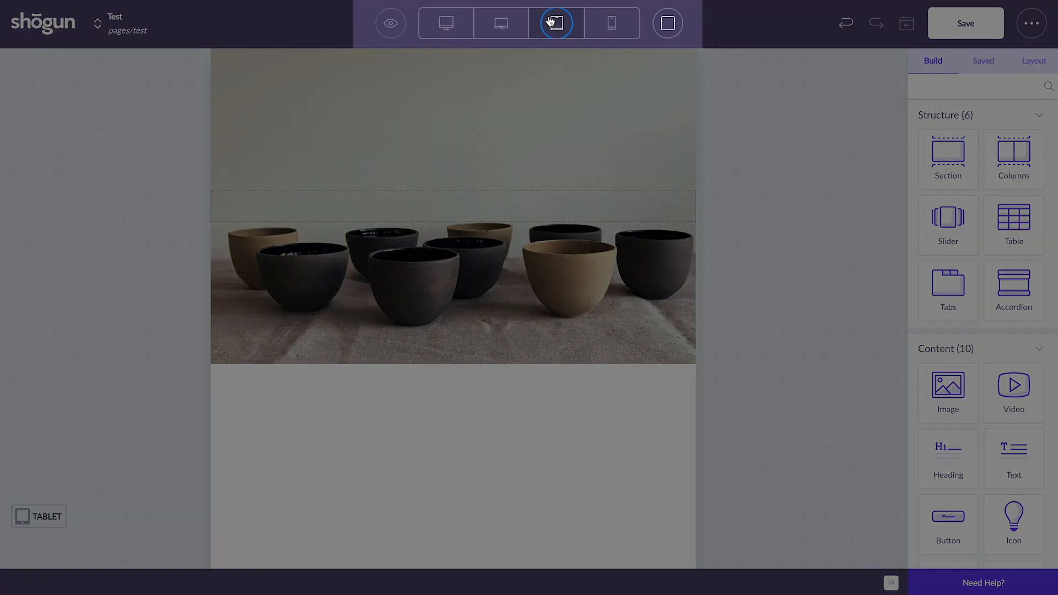
pyautogui.click(608, 23)
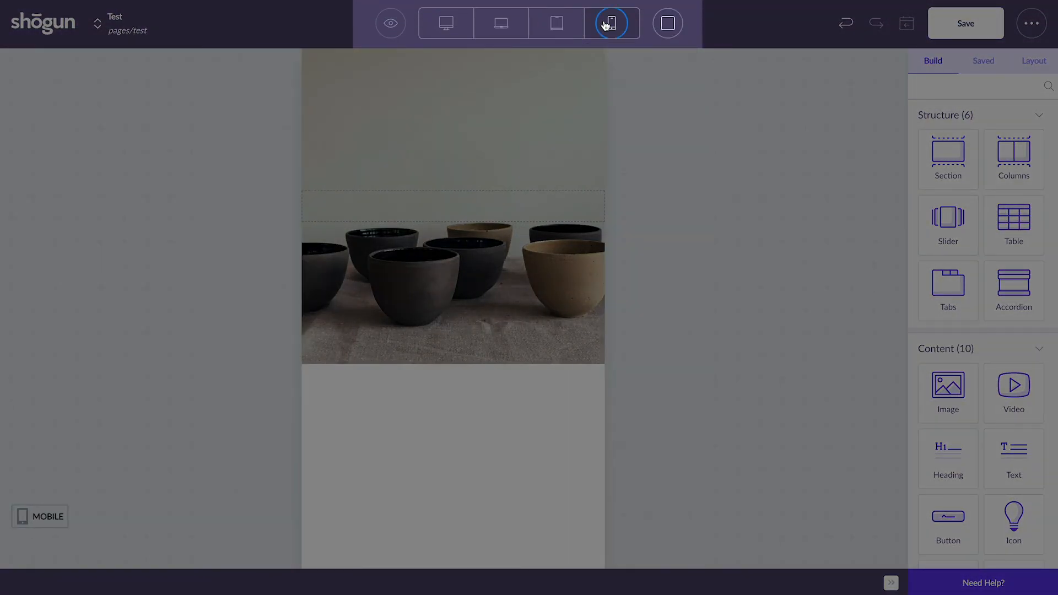
pyautogui.click(564, 26)
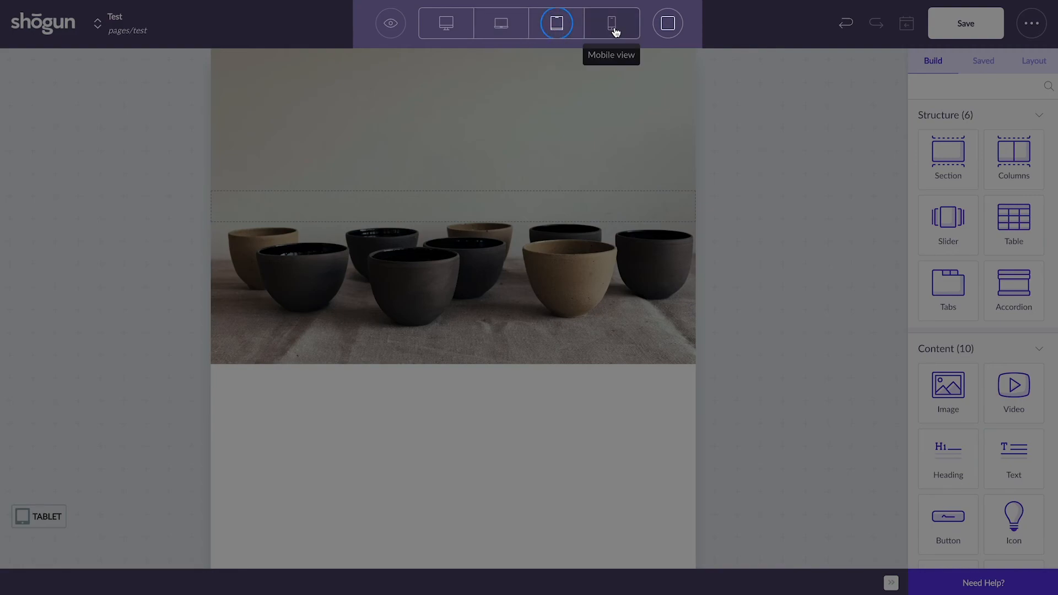
pyautogui.click(611, 26)
pyautogui.click(503, 25)
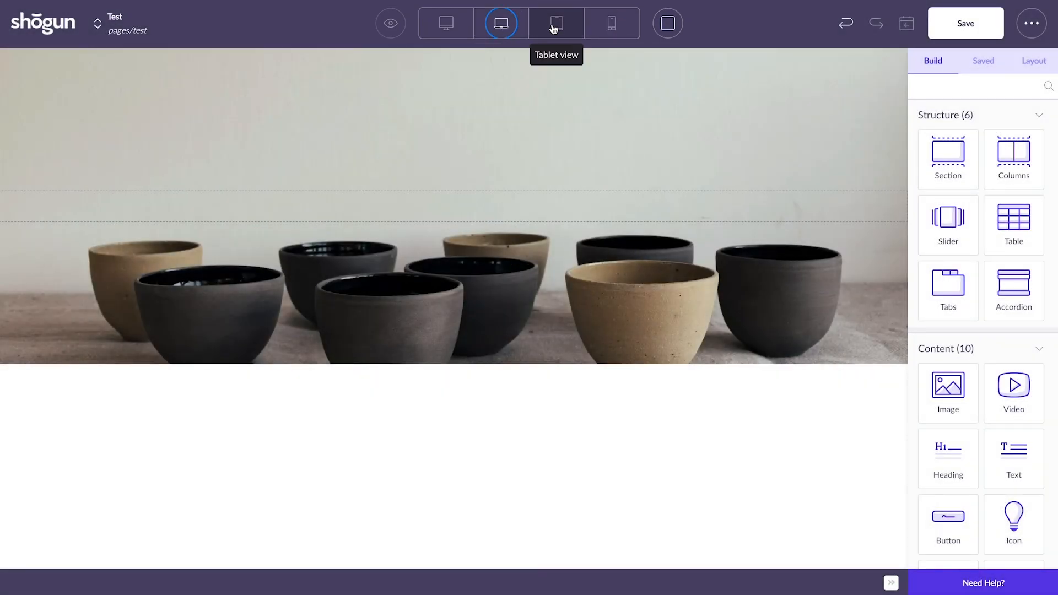
pyautogui.click(554, 28)
pyautogui.click(610, 26)
pyautogui.click(521, 25)
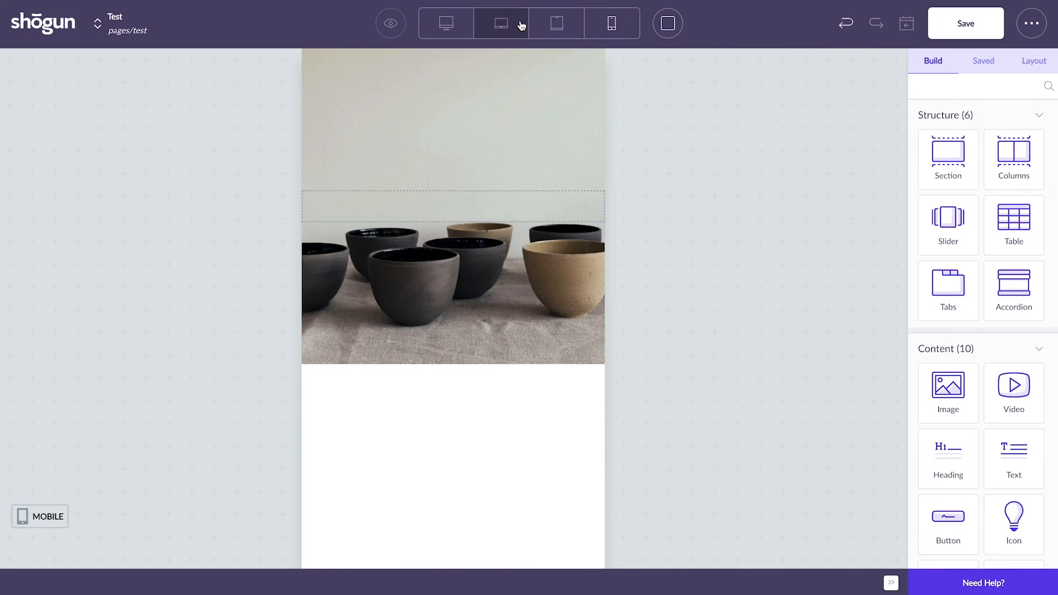